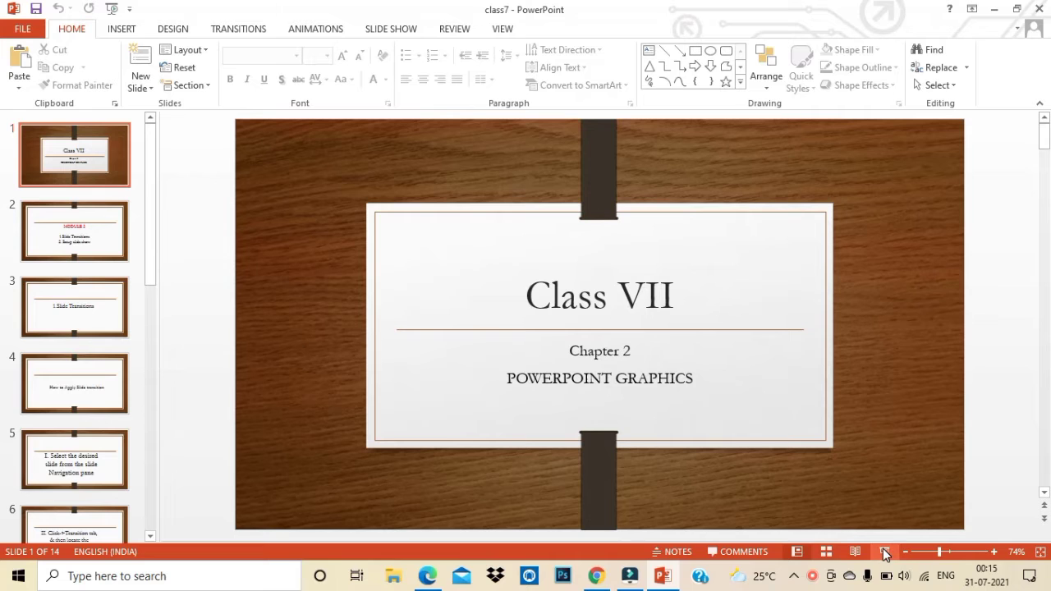
# - Bring up slide 2, MODULE 2, and highlight its '1.Slide Transitions' list line
pyautogui.click(92, 233)
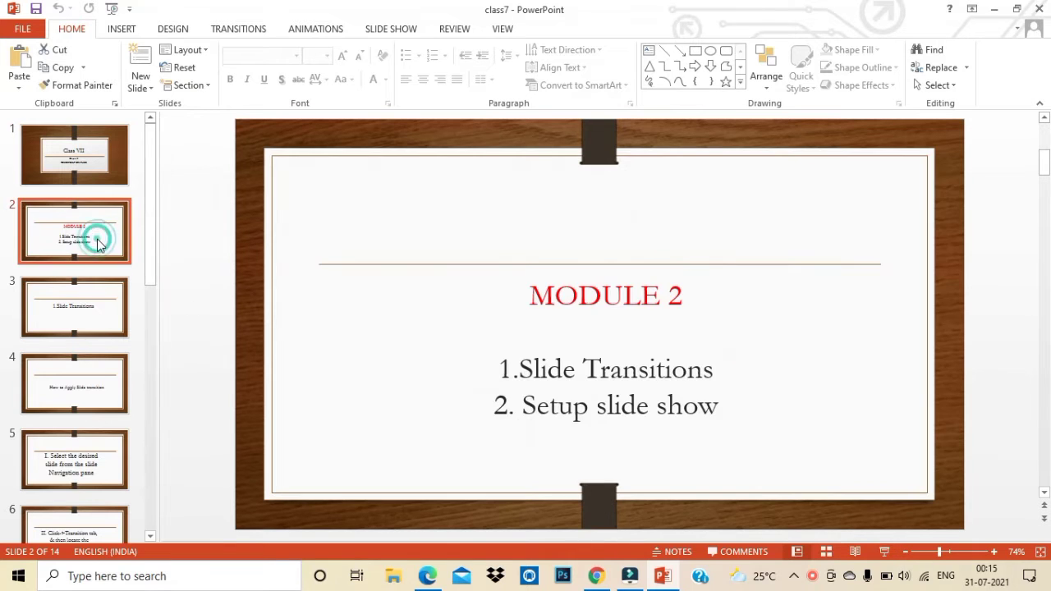
pyautogui.moveTo(503, 370); pyautogui.dragTo(694, 369)
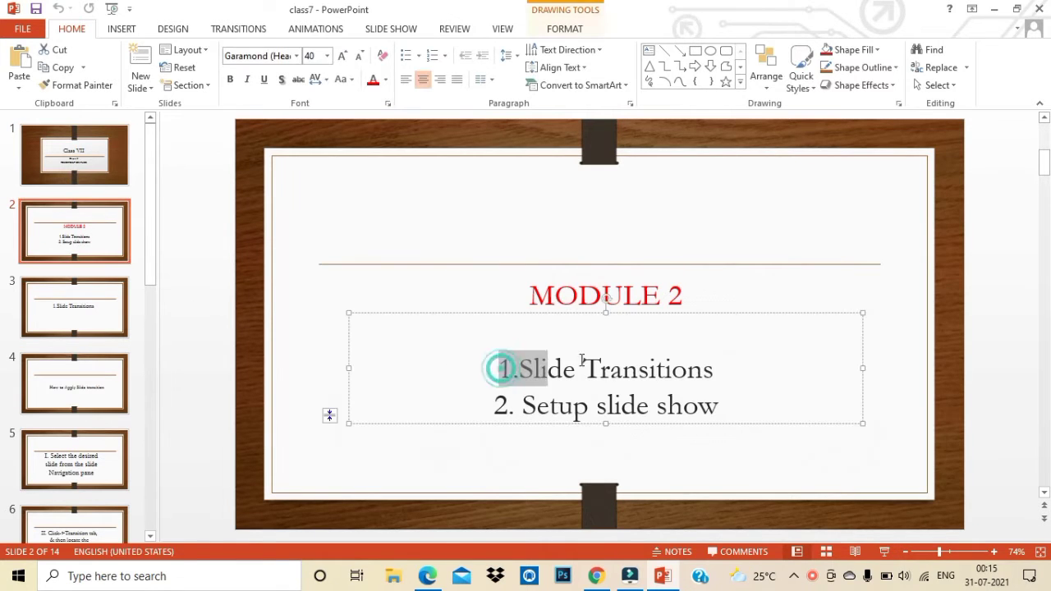
pyautogui.click(738, 420)
pyautogui.moveTo(737, 420)
pyautogui.mouseDown()
pyautogui.moveTo(532, 410)
pyautogui.moveTo(720, 411)
pyautogui.mouseUp()
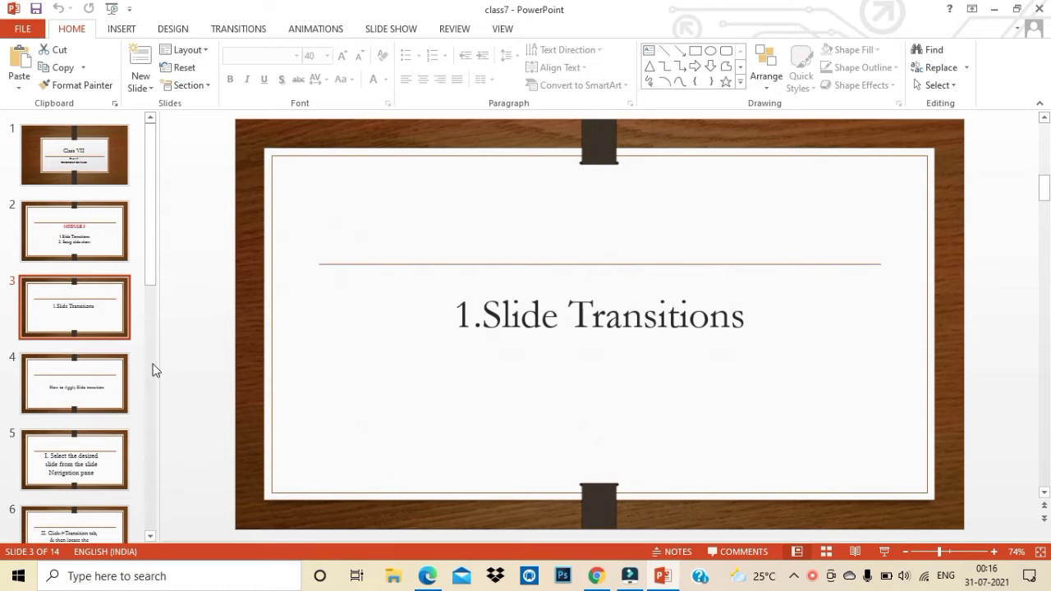
# - Advance through slide 5 to slide 6 and display the Transitions gallery and timing options
pyautogui.press('Down')
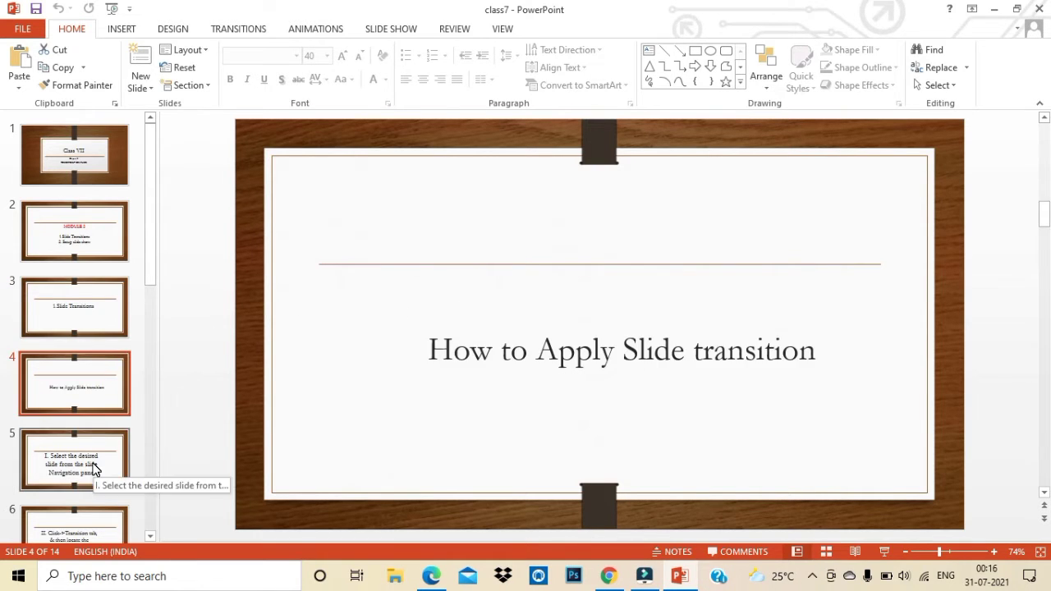
pyautogui.click(92, 465)
pyautogui.scroll(-1, 94, 469)
pyautogui.scroll(-1, 93, 469)
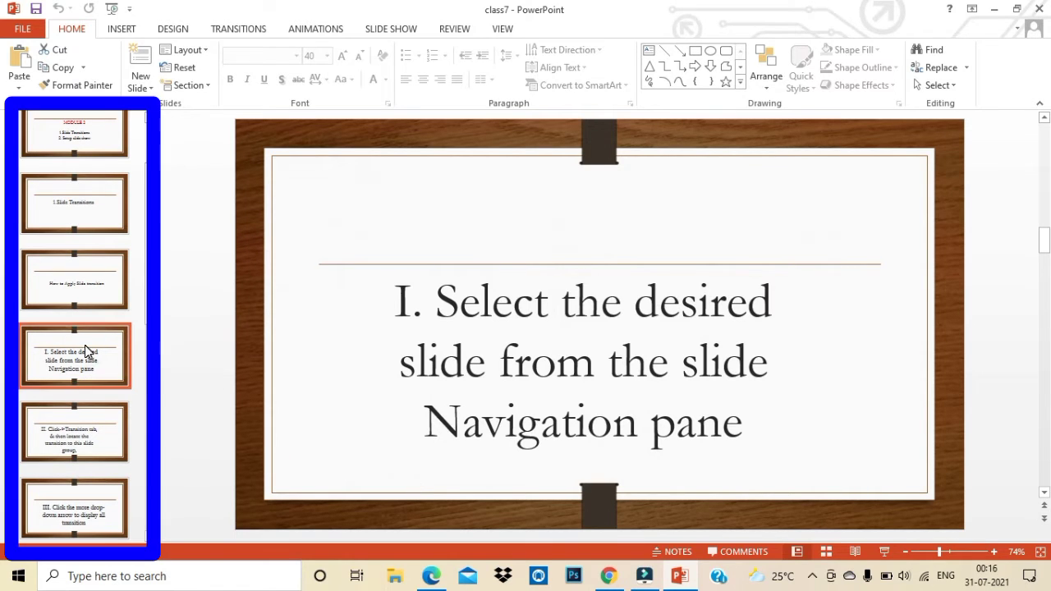
pyautogui.click(92, 439)
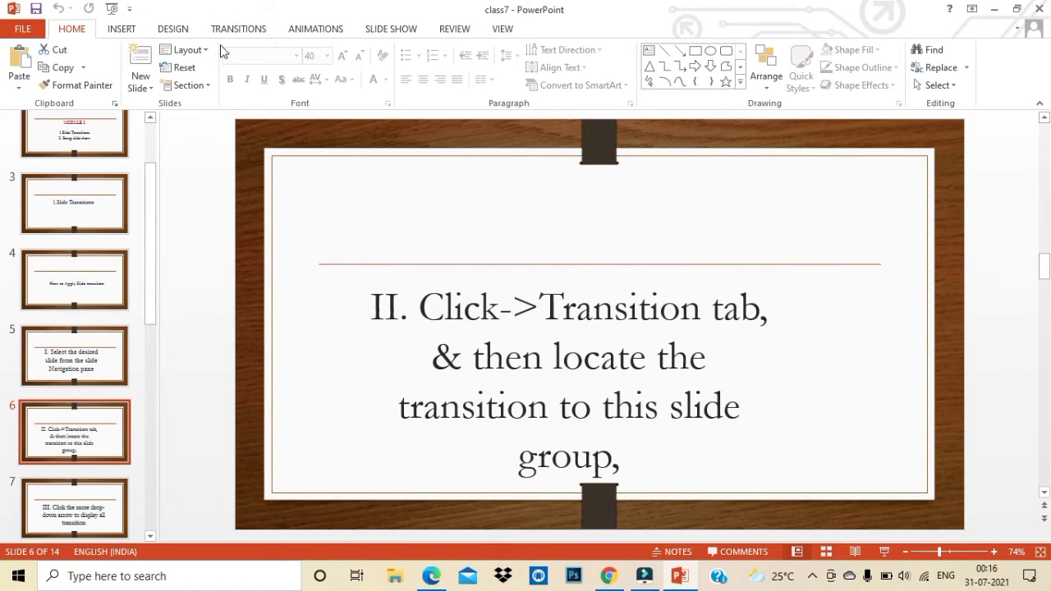
pyautogui.click(238, 30)
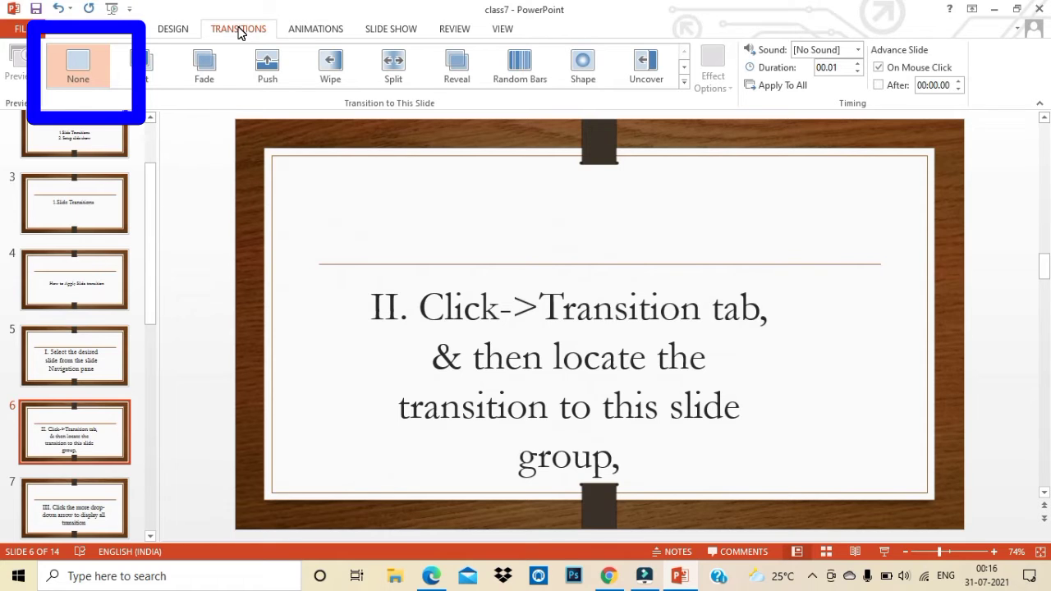
# - Apply the Doors transition to slide 8, 'IV. Click a transition slide…'
pyautogui.scroll(-1, 281, 194)
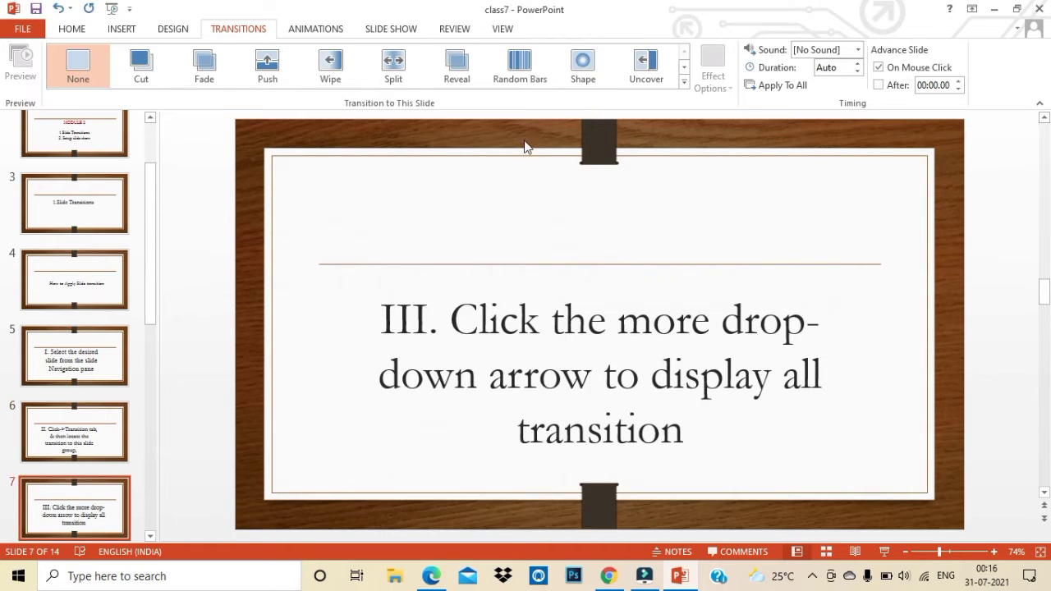
pyautogui.click(683, 83)
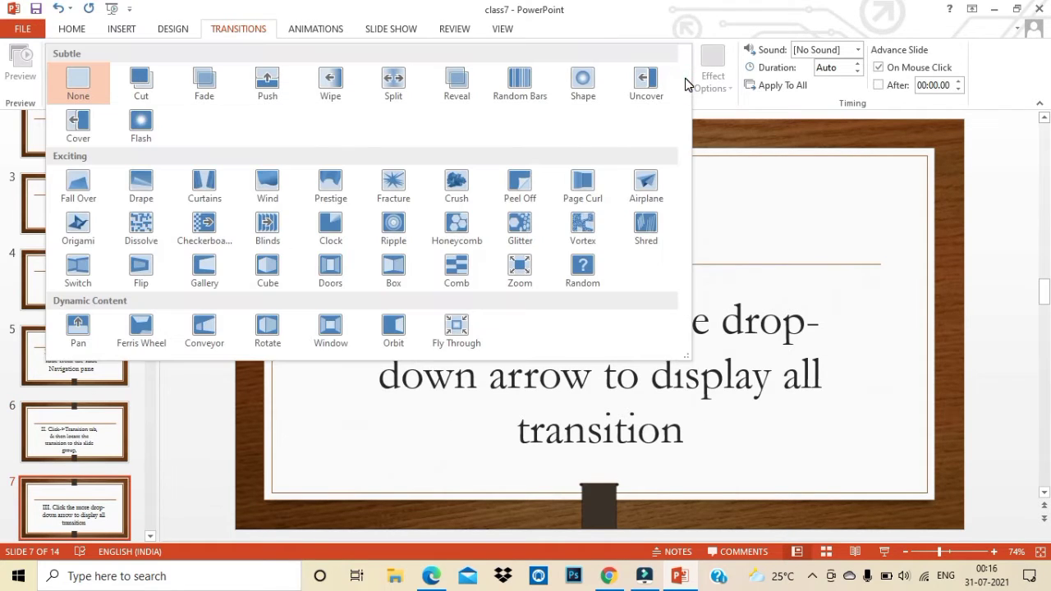
pyautogui.click(146, 537)
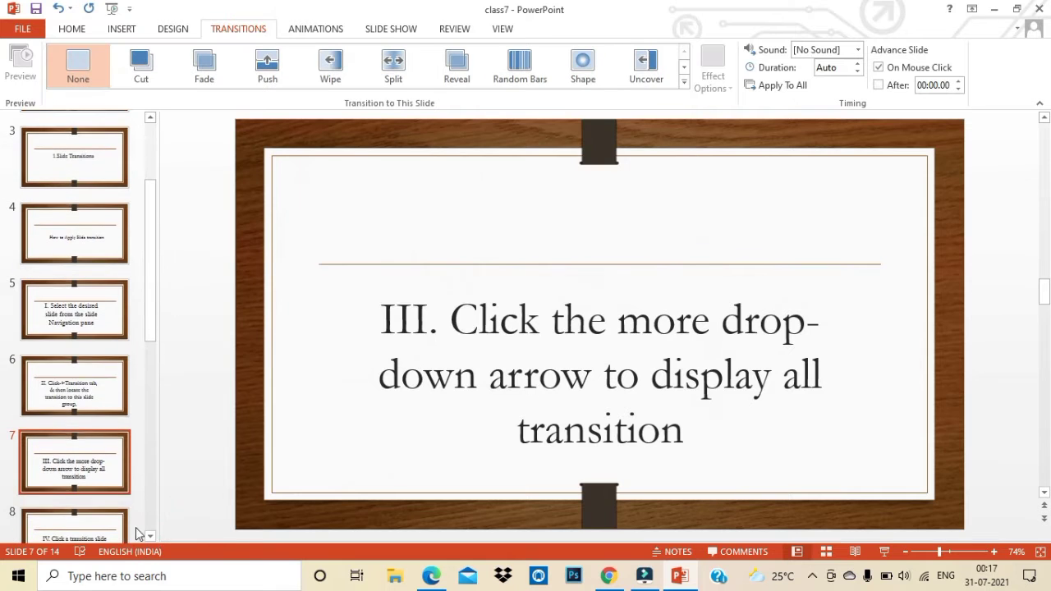
pyautogui.scroll(-5, 93, 279)
pyautogui.click(92, 280)
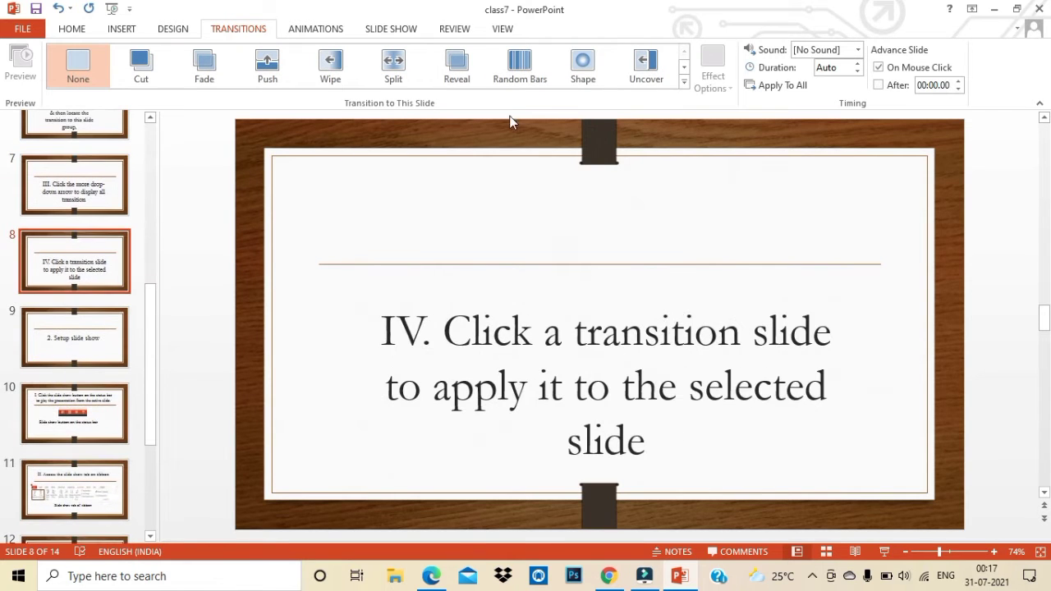
pyautogui.click(683, 83)
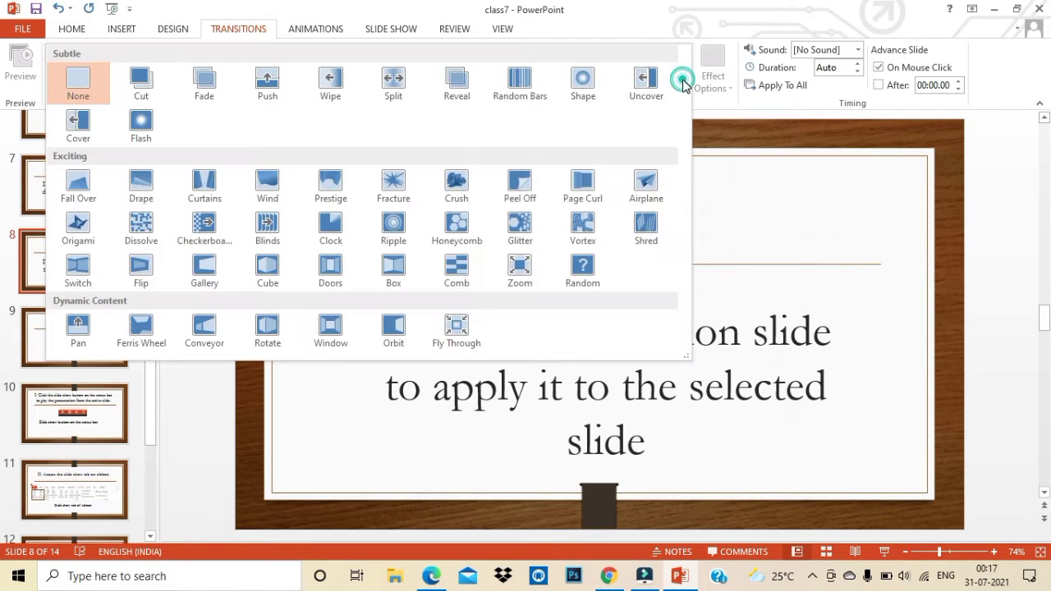
pyautogui.click(331, 271)
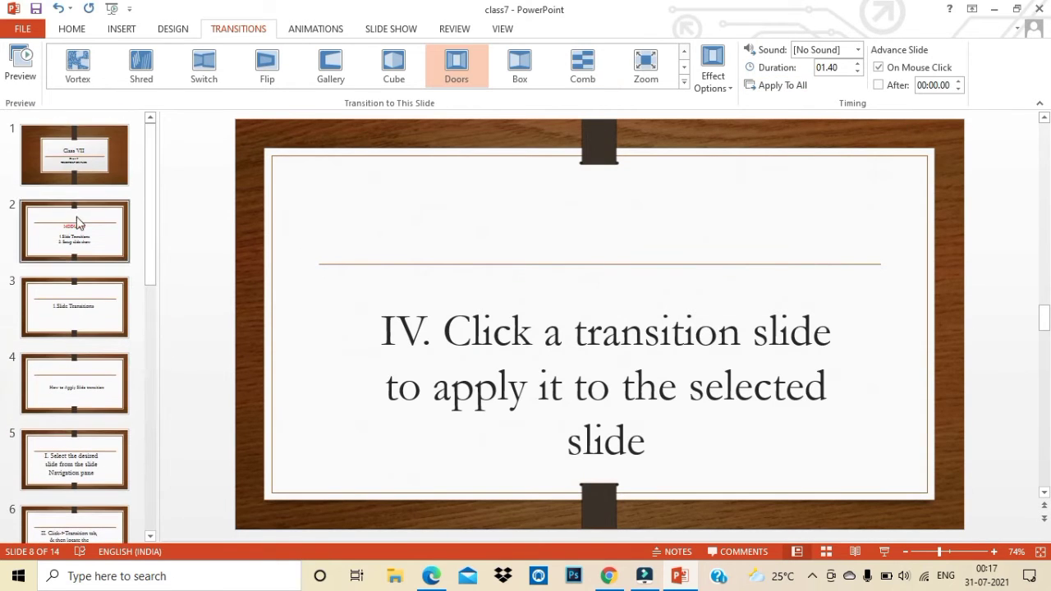
# - Give the Class VII title slide the Shape transition
pyautogui.click(71, 147)
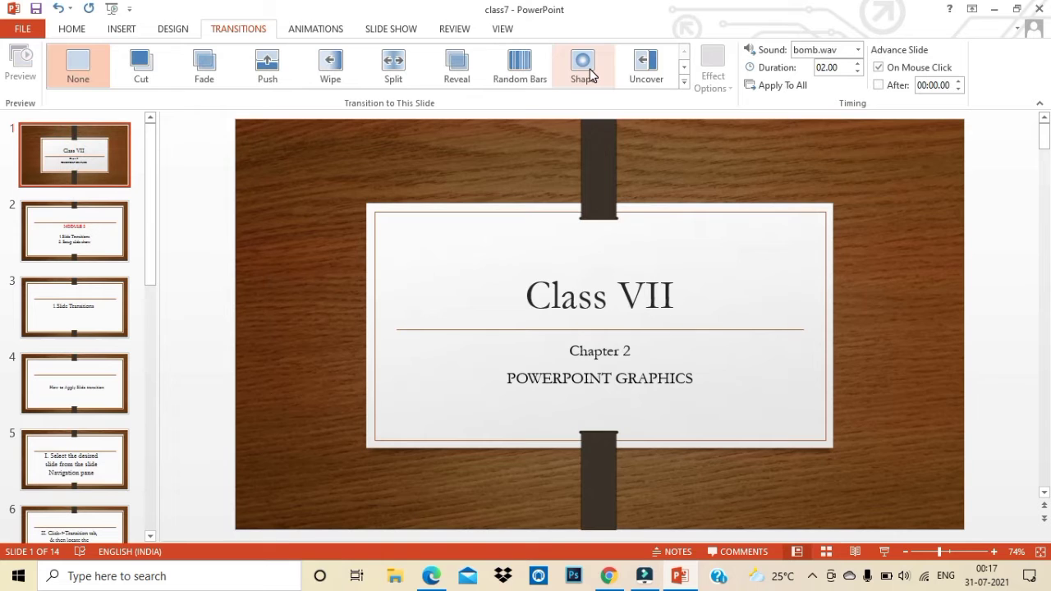
pyautogui.click(588, 72)
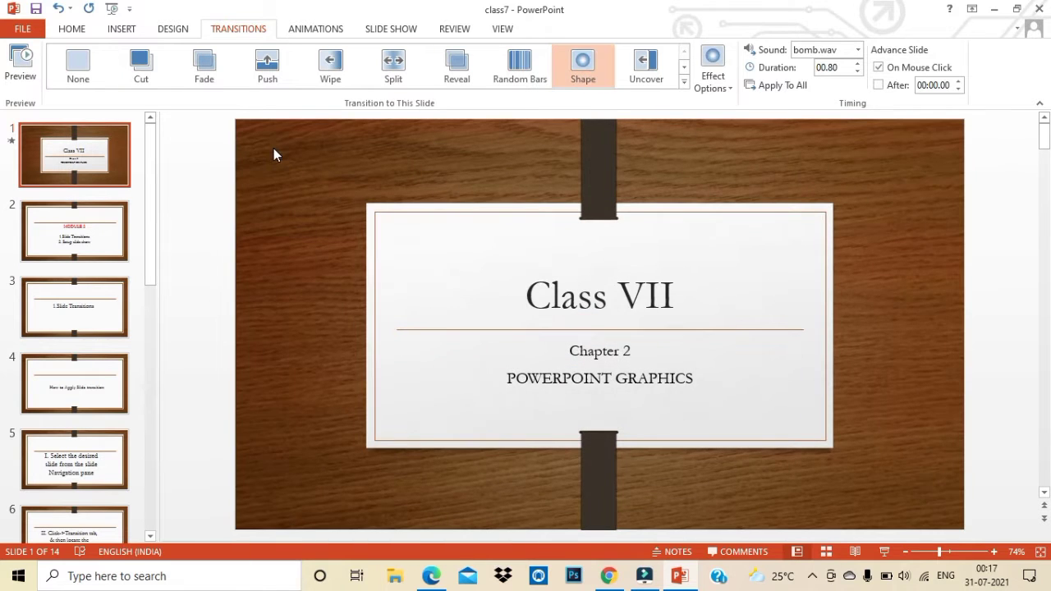
pyautogui.click(684, 81)
pyautogui.click(465, 284)
pyautogui.click(113, 232)
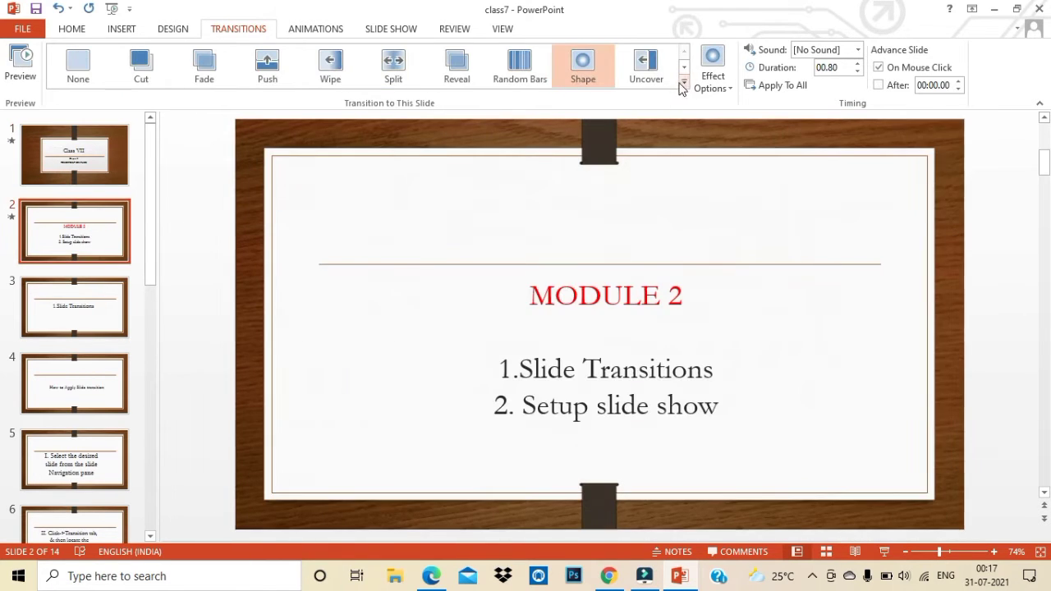
# - Apply the Cube transition to slide 3 and Window to slide 4
pyautogui.click(107, 324)
pyautogui.click(683, 80)
pyautogui.click(271, 269)
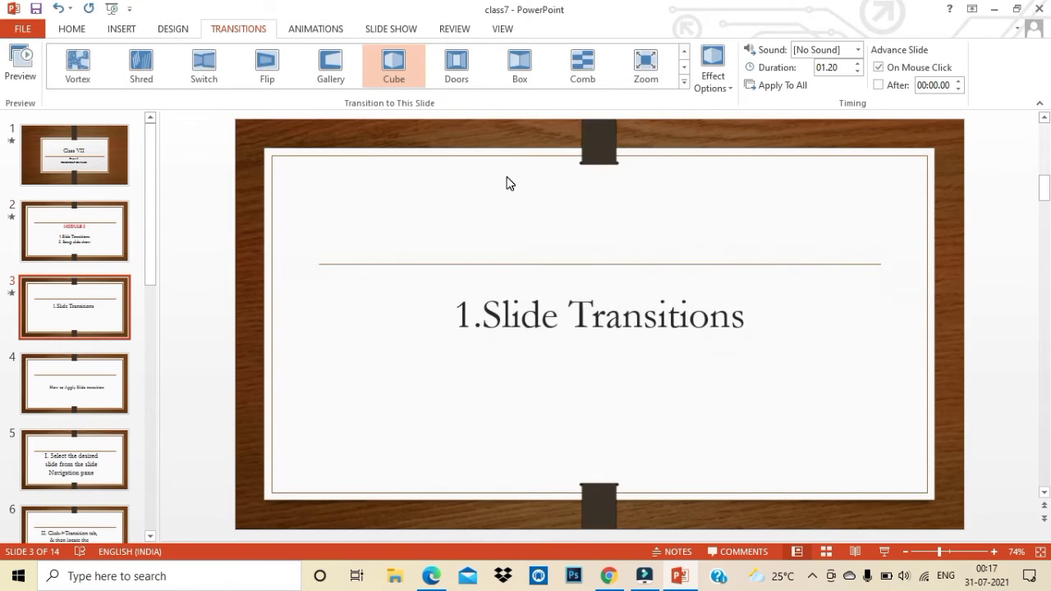
pyautogui.click(45, 401)
pyautogui.click(683, 80)
pyautogui.click(329, 386)
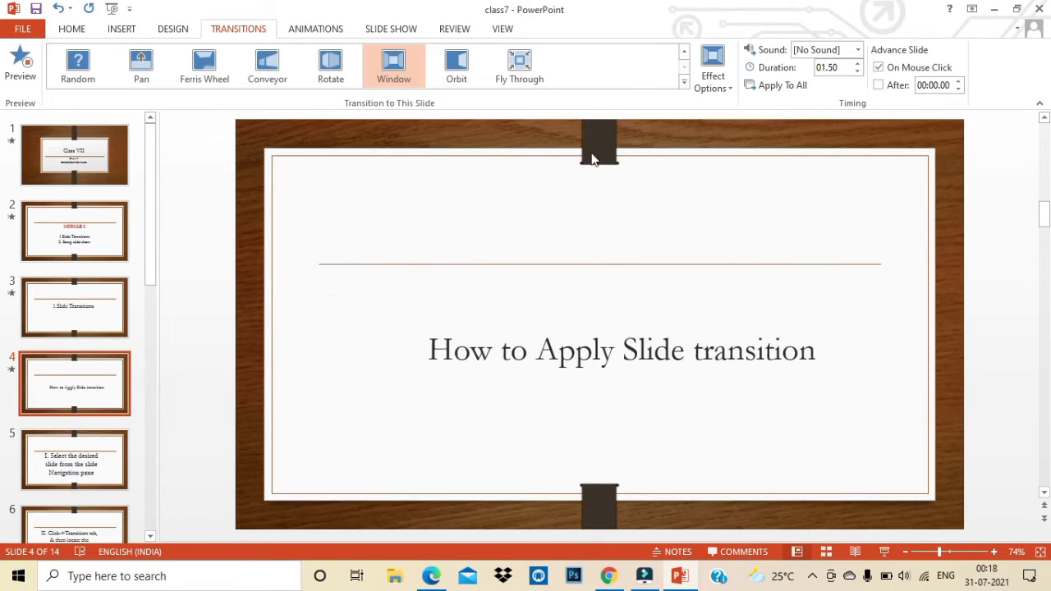
# - Apply the Blinds transition to slide 5 and Doors to slide 6
pyautogui.scroll(-1, 618, 110)
pyautogui.click(683, 80)
pyautogui.click(259, 228)
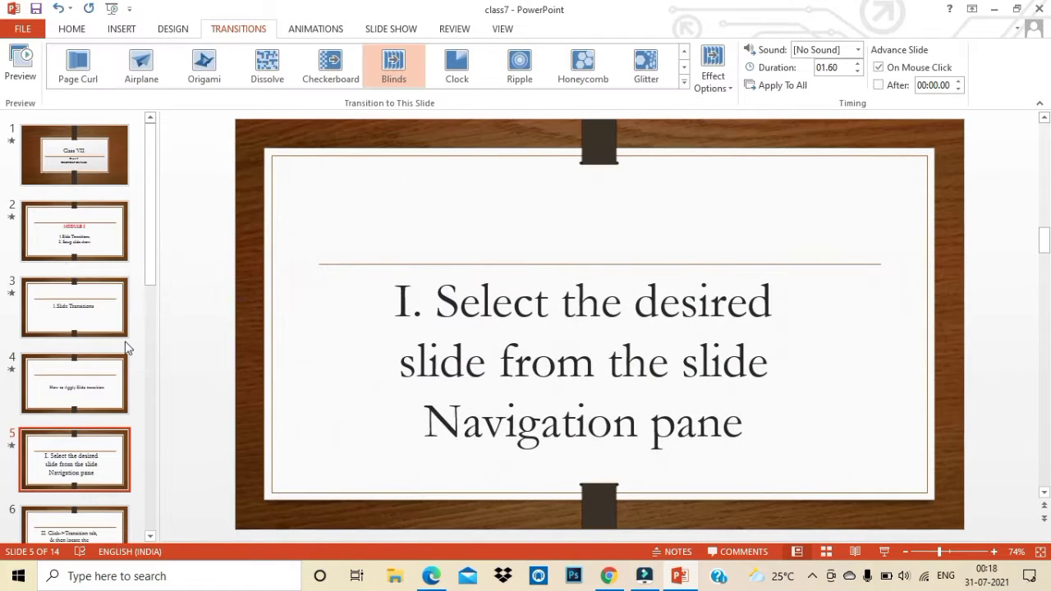
pyautogui.scroll(-3, 128, 349)
pyautogui.click(127, 349)
pyautogui.click(683, 80)
pyautogui.click(329, 272)
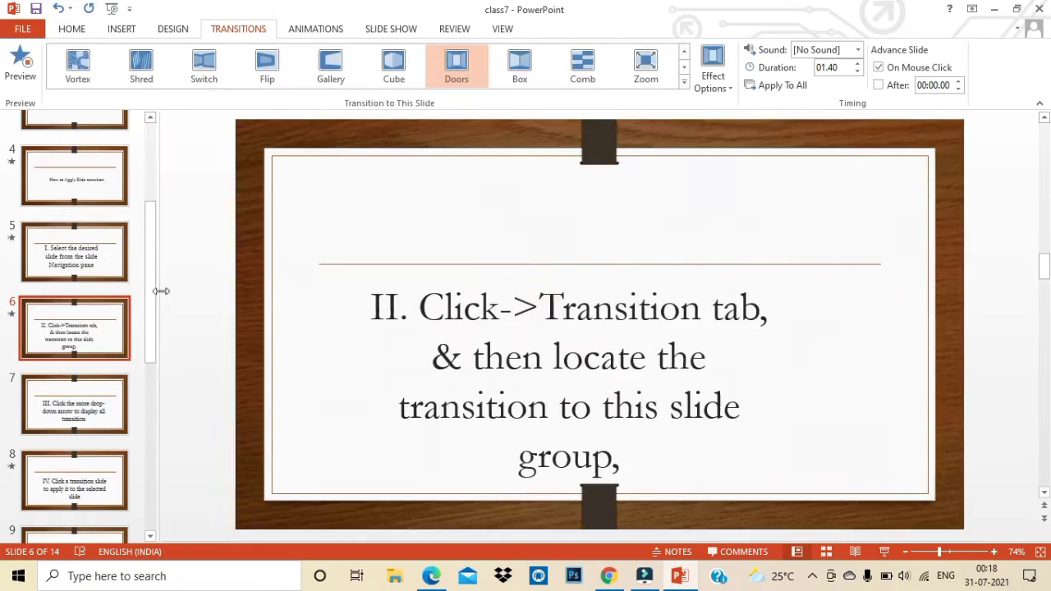
# - Give slide 7 the Honeycomb transition, then review the transitions on slides 1, 3 and 4
pyautogui.click(90, 402)
pyautogui.click(683, 68)
pyautogui.click(465, 228)
pyautogui.scroll(-3, 176, 359)
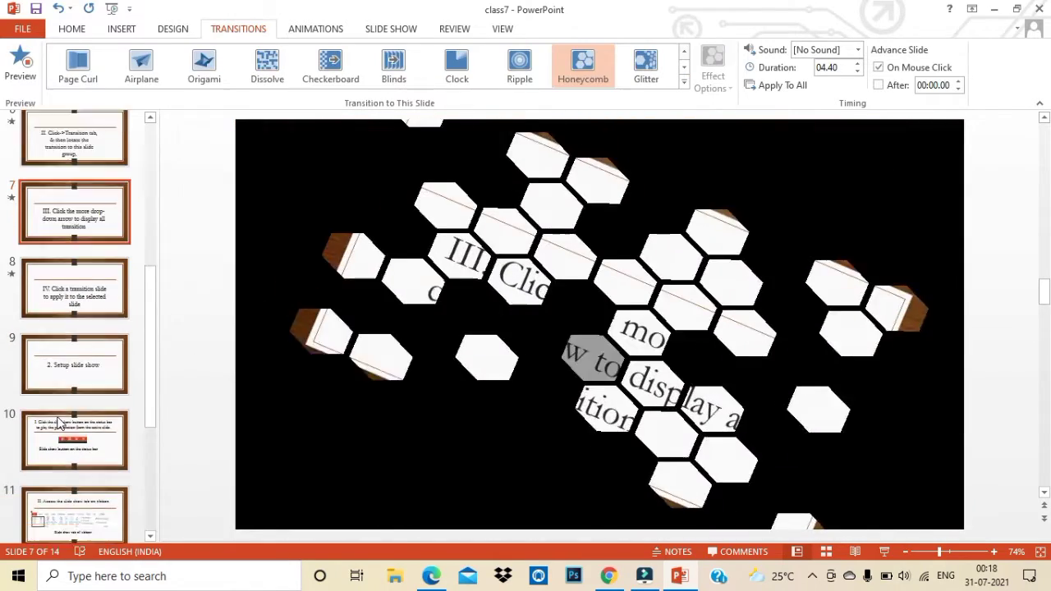
pyautogui.click(74, 345)
pyautogui.moveTo(150, 323); pyautogui.dragTo(146, 140)
pyautogui.click(90, 156)
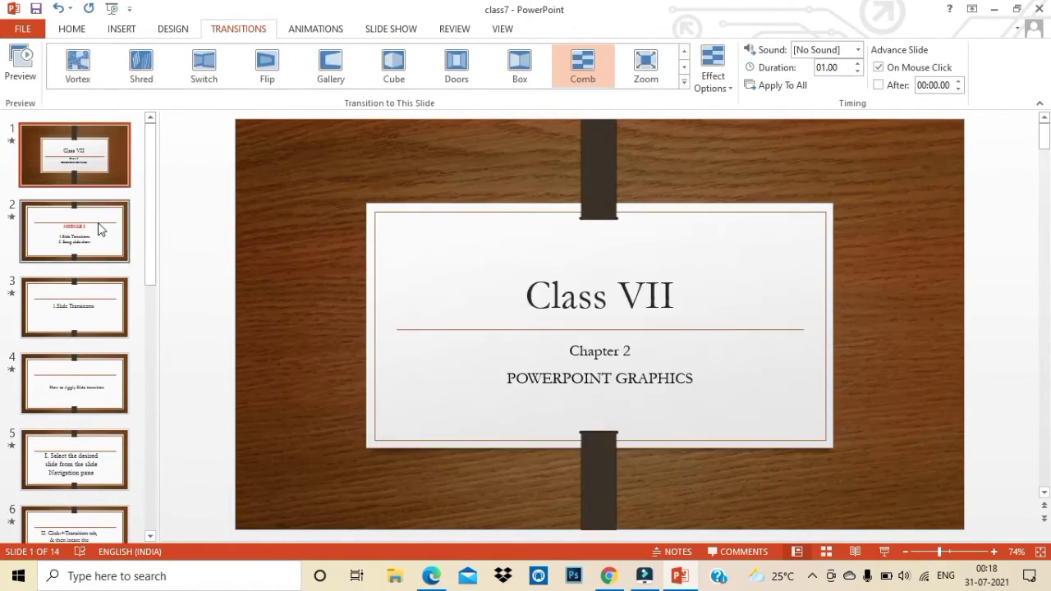
pyautogui.click(98, 304)
pyautogui.click(82, 384)
pyautogui.click(95, 156)
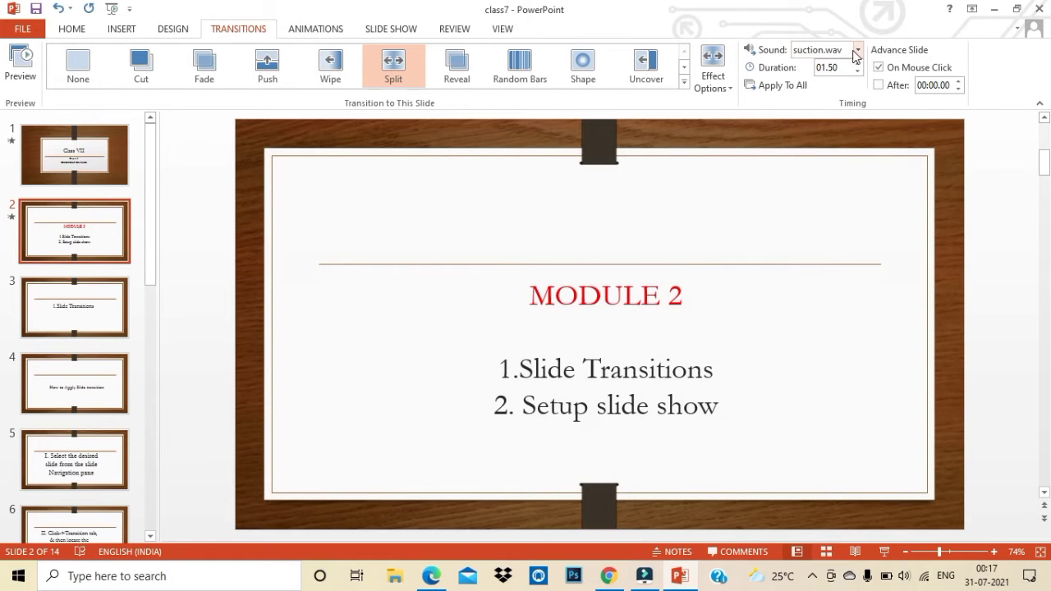
# - Clear the existing transition sounds on slides 2 and 1
pyautogui.click(857, 51)
pyautogui.click(831, 69)
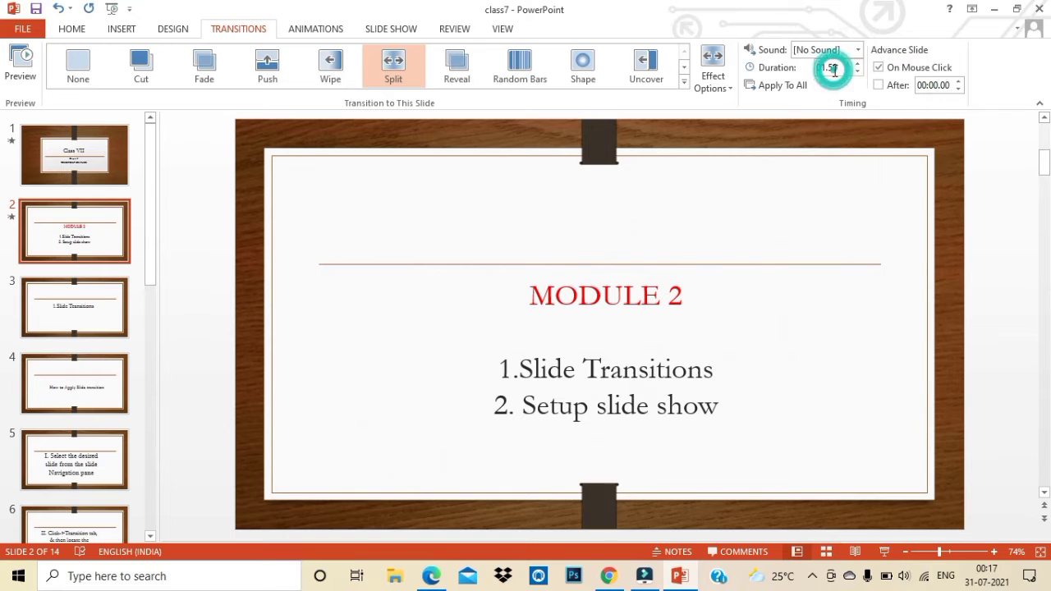
pyautogui.click(124, 176)
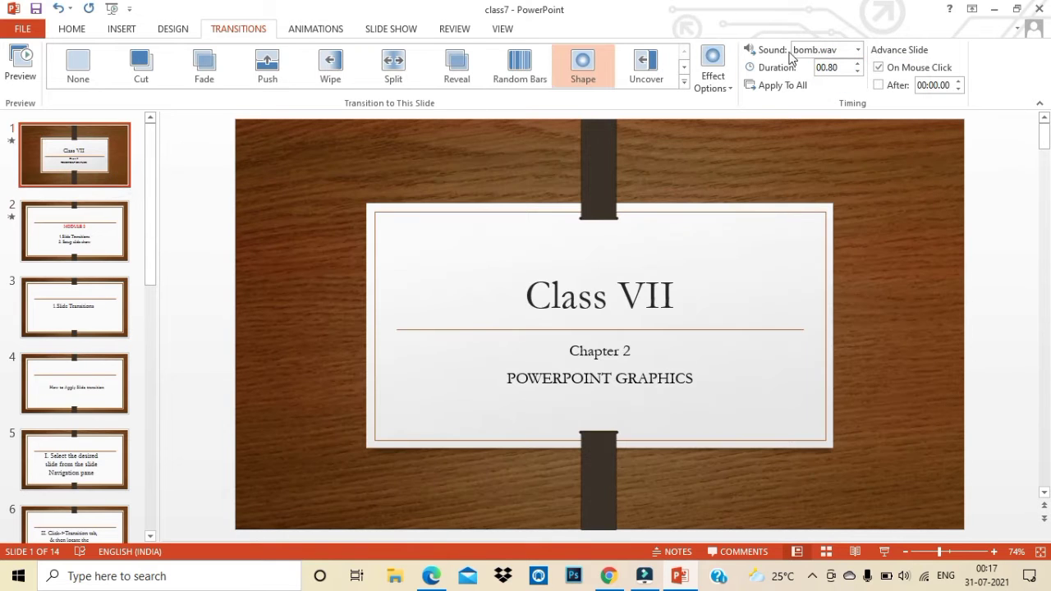
pyautogui.click(857, 50)
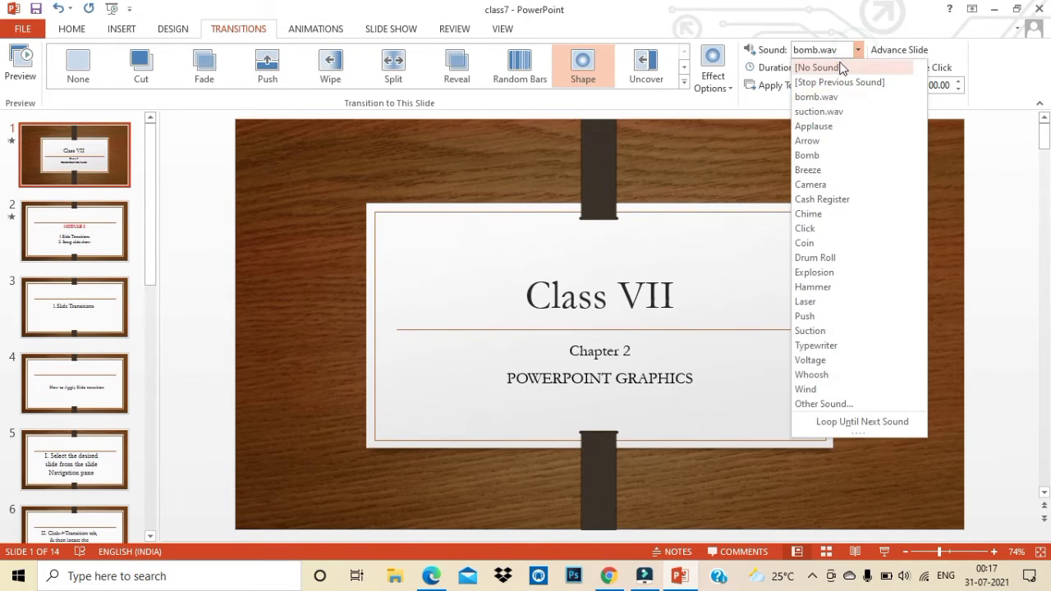
pyautogui.click(838, 69)
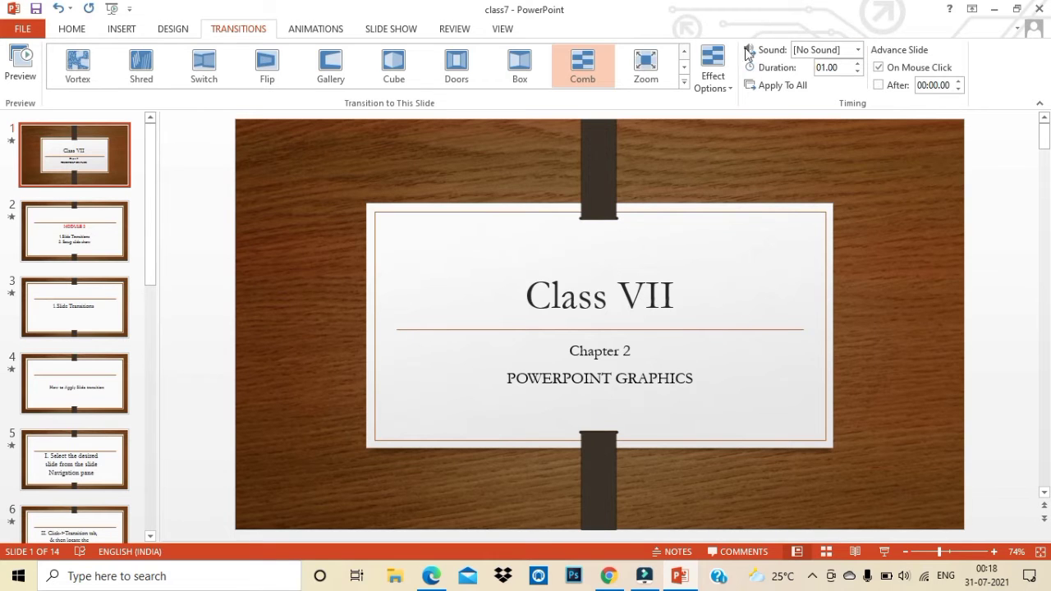
# - Set the transition sound to Coin on slide 1 and Push on slide 2
pyautogui.click(858, 50)
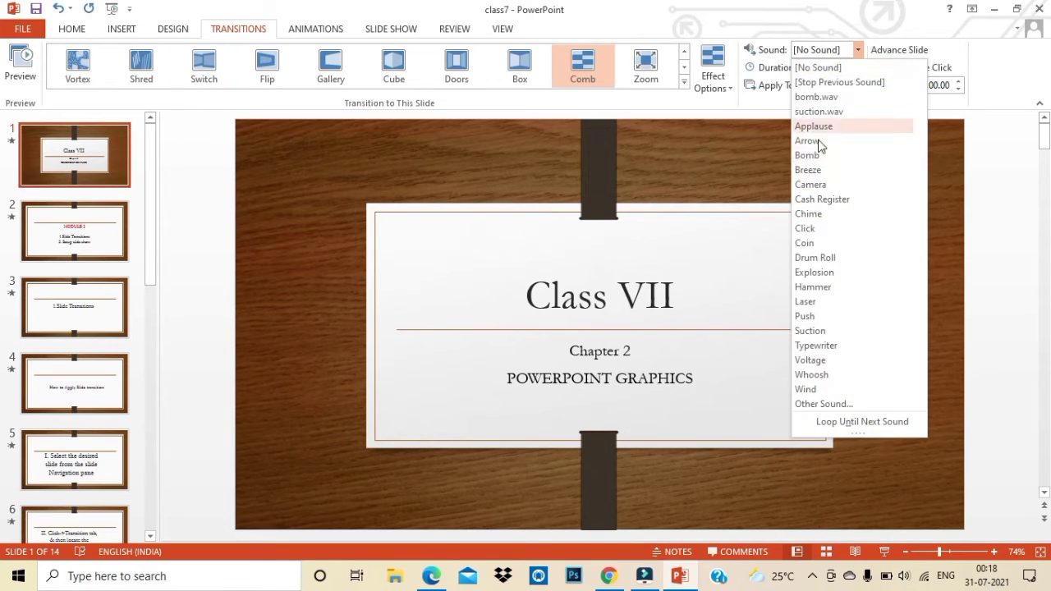
pyautogui.click(816, 163)
pyautogui.click(858, 49)
pyautogui.click(812, 242)
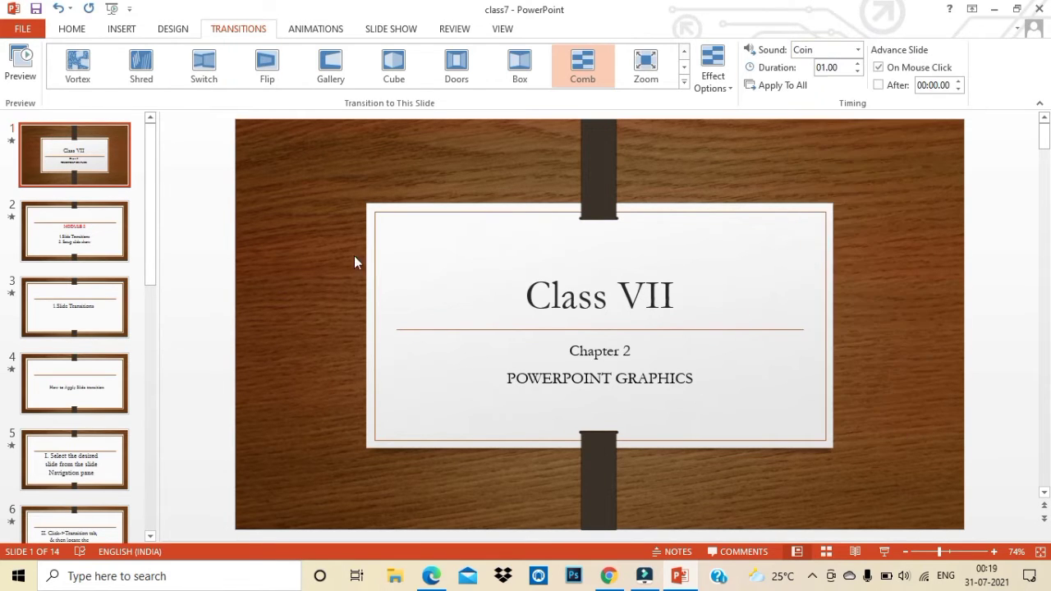
pyautogui.scroll(-1, 354, 260)
pyautogui.click(857, 49)
pyautogui.click(810, 311)
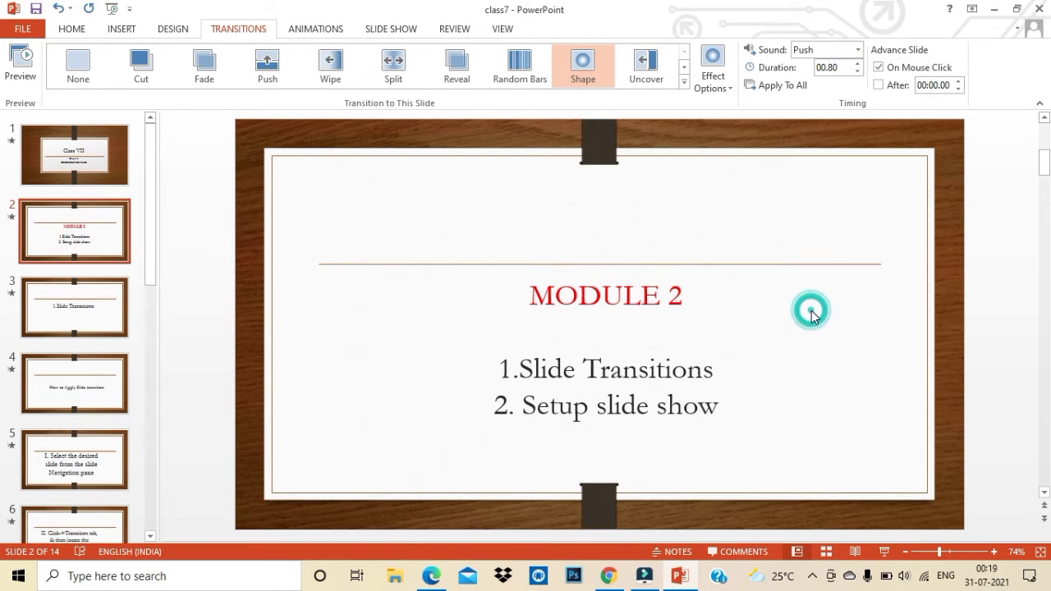
# - Set the transition sound to Voltage on slide 3 and Whoosh on slide 4
pyautogui.click(109, 306)
pyautogui.click(858, 49)
pyautogui.click(824, 361)
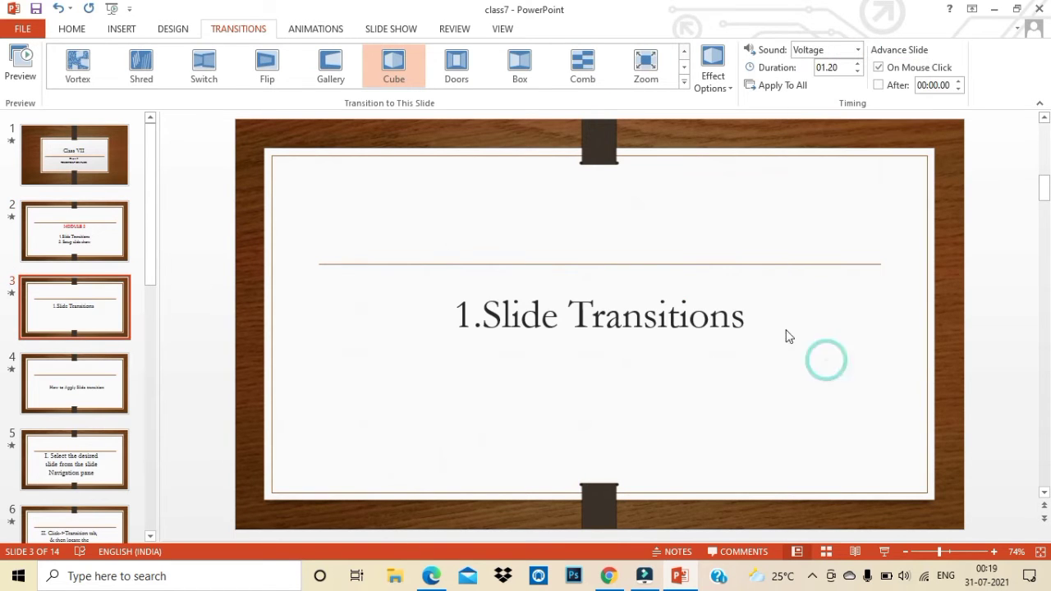
pyautogui.click(57, 393)
pyautogui.click(857, 50)
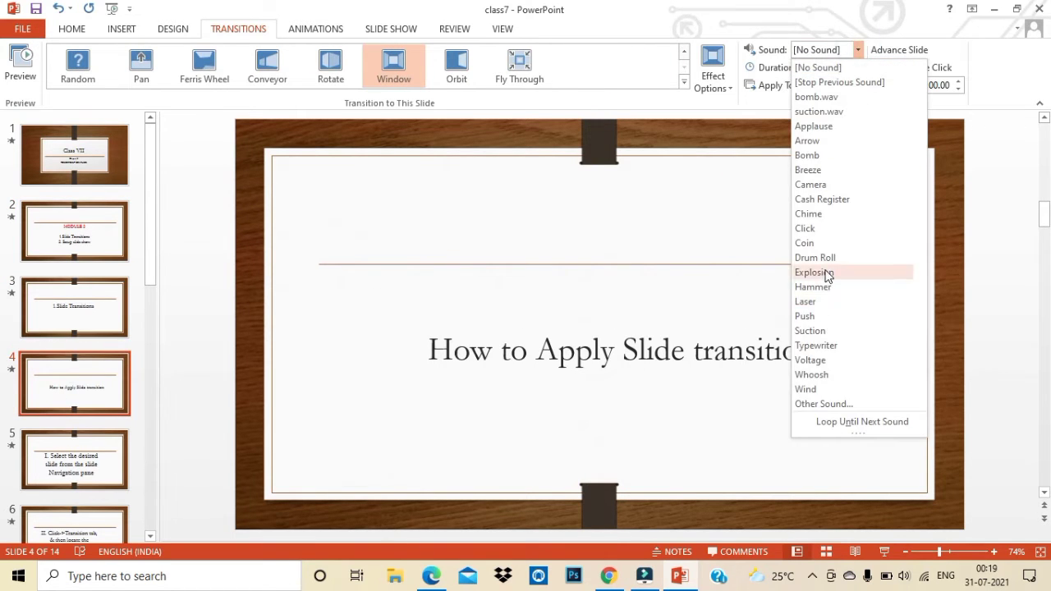
pyautogui.click(822, 377)
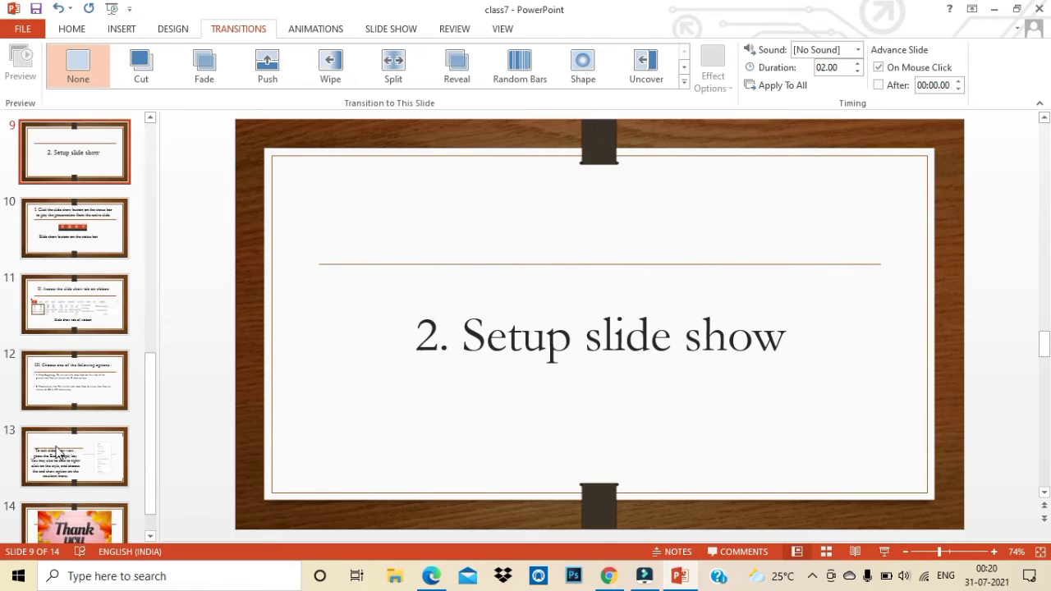
# - Go to slide 10, explaining the status-bar Slide Show button
pyautogui.click(71, 234)
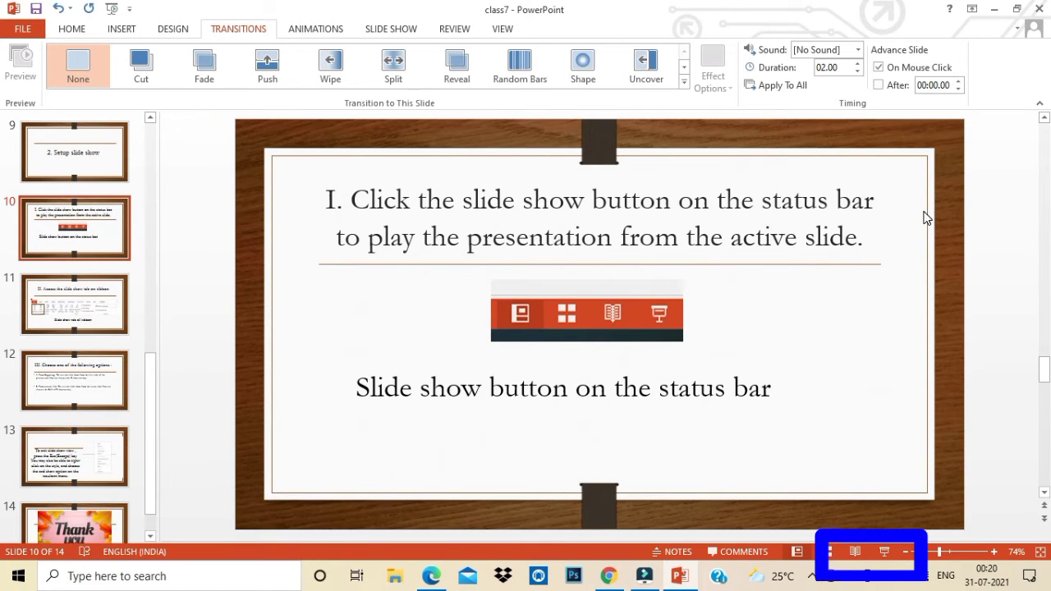
# - Show the Slide Show ribbon commands and go to slide 12 on From Beginning and From Current Slide
pyautogui.scroll(-1, 927, 217)
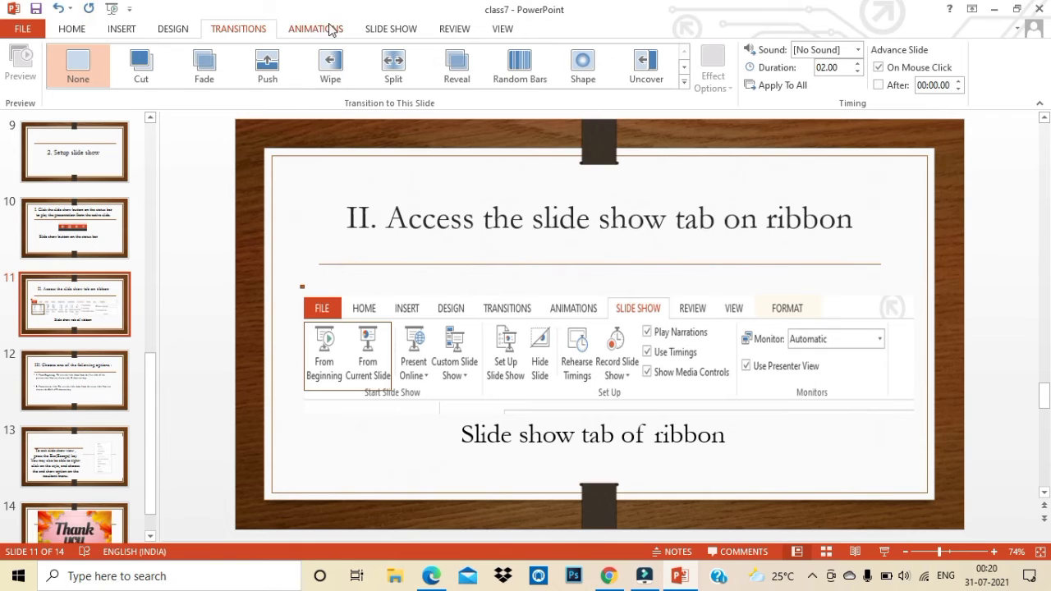
pyautogui.click(398, 30)
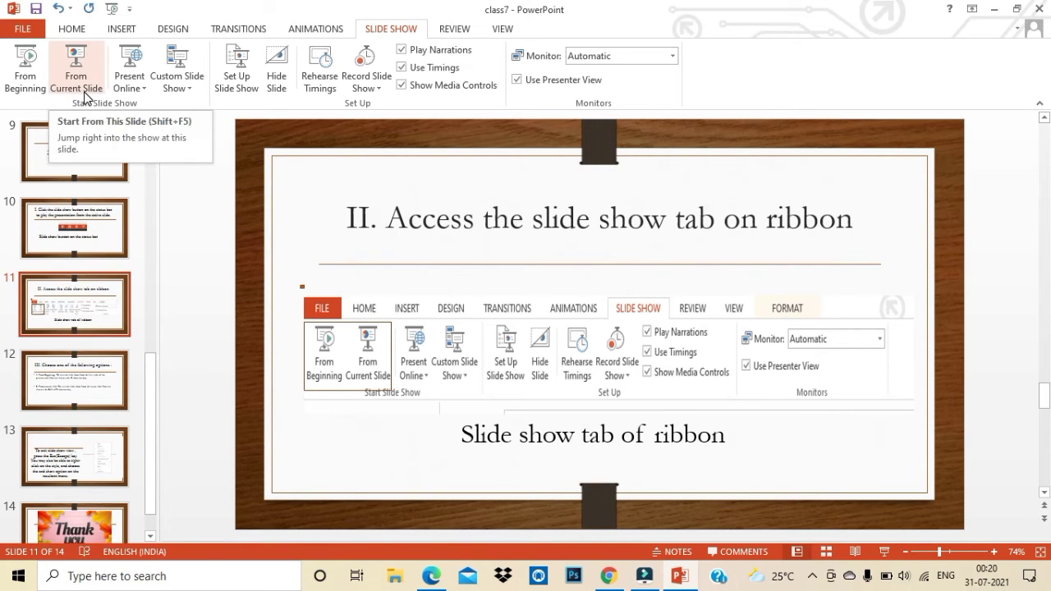
pyautogui.click(47, 387)
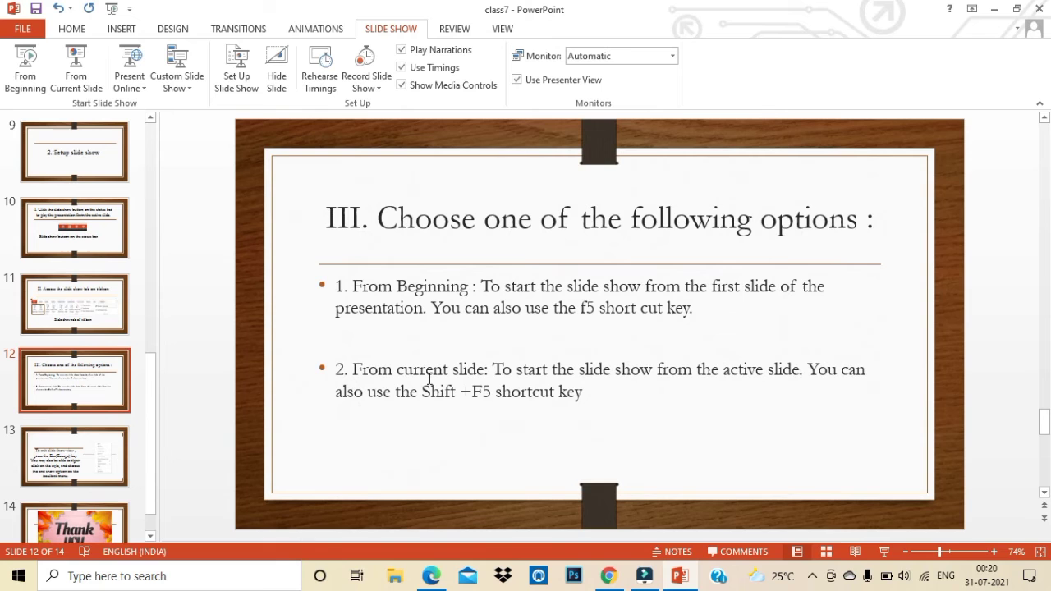
# - Select slide 13, which explains exiting slide show view with Esc or End Show
pyautogui.click(86, 446)
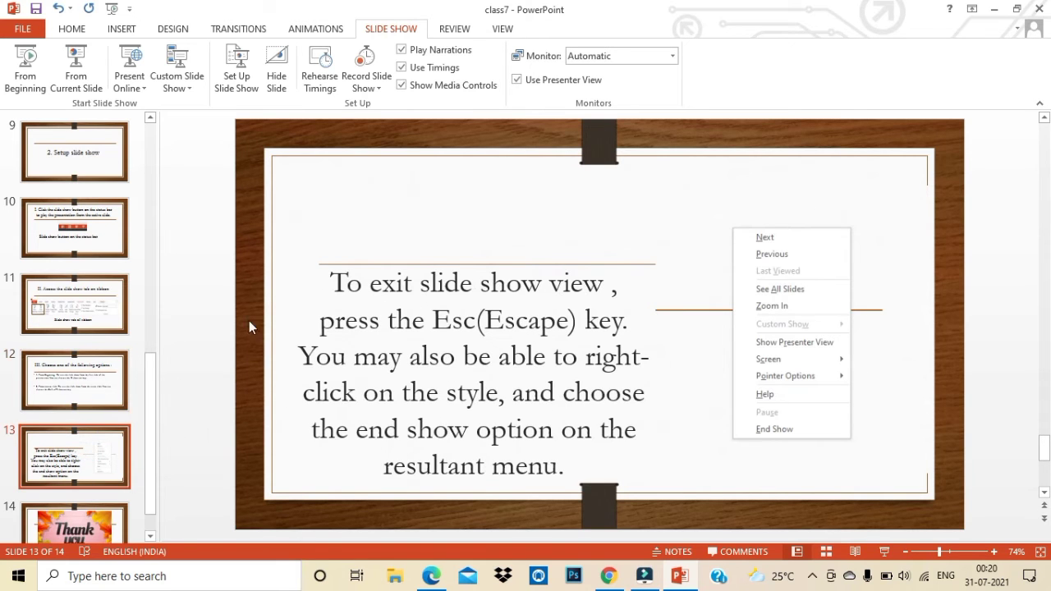